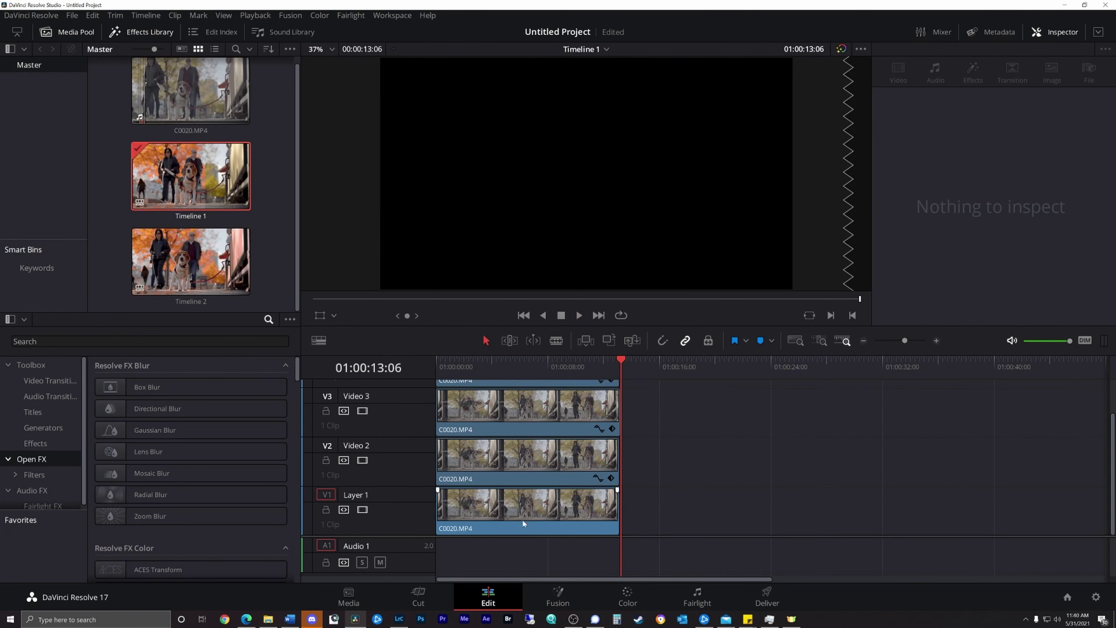
- Open Timeline 2, select the beagle clip and paste three copies after it
double_click(191, 261)
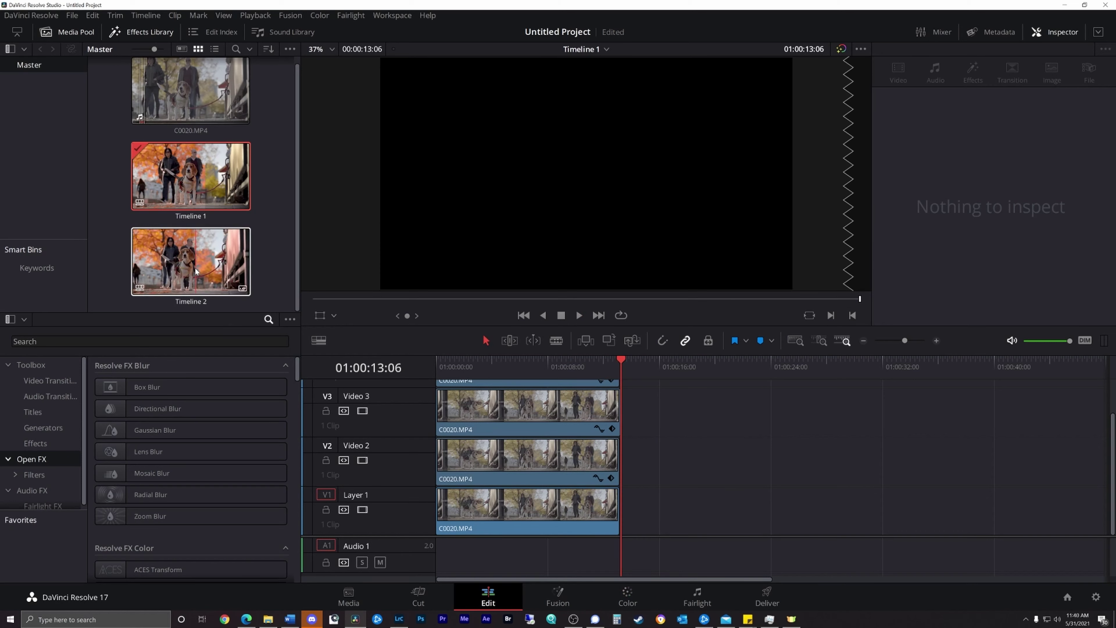
left_click_drag(475, 362, 437, 375)
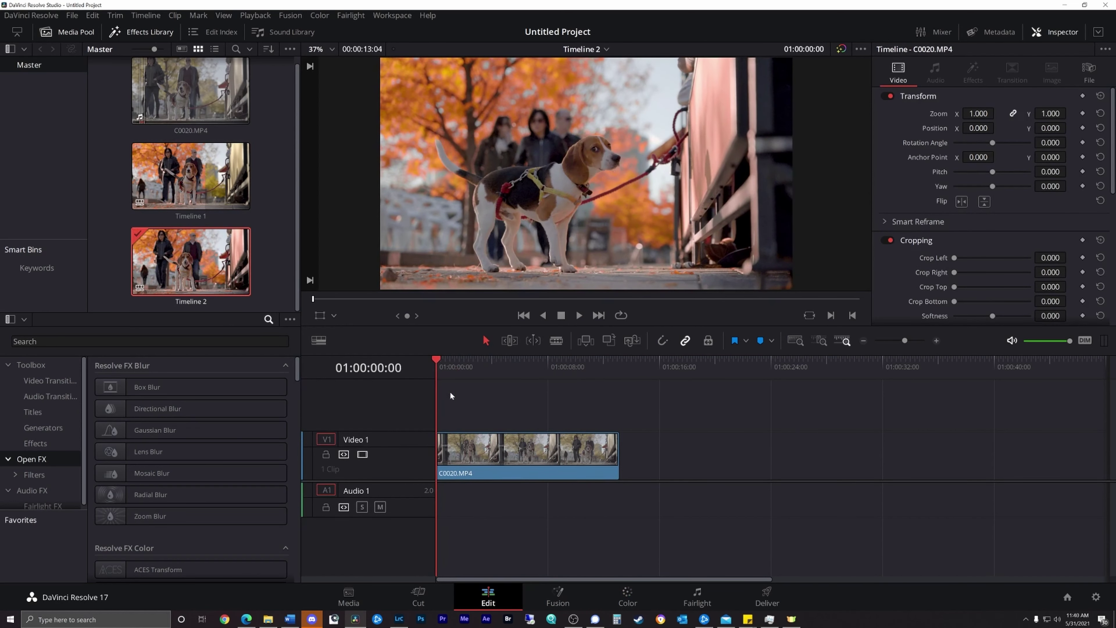
left_click(481, 460)
left_click(622, 369)
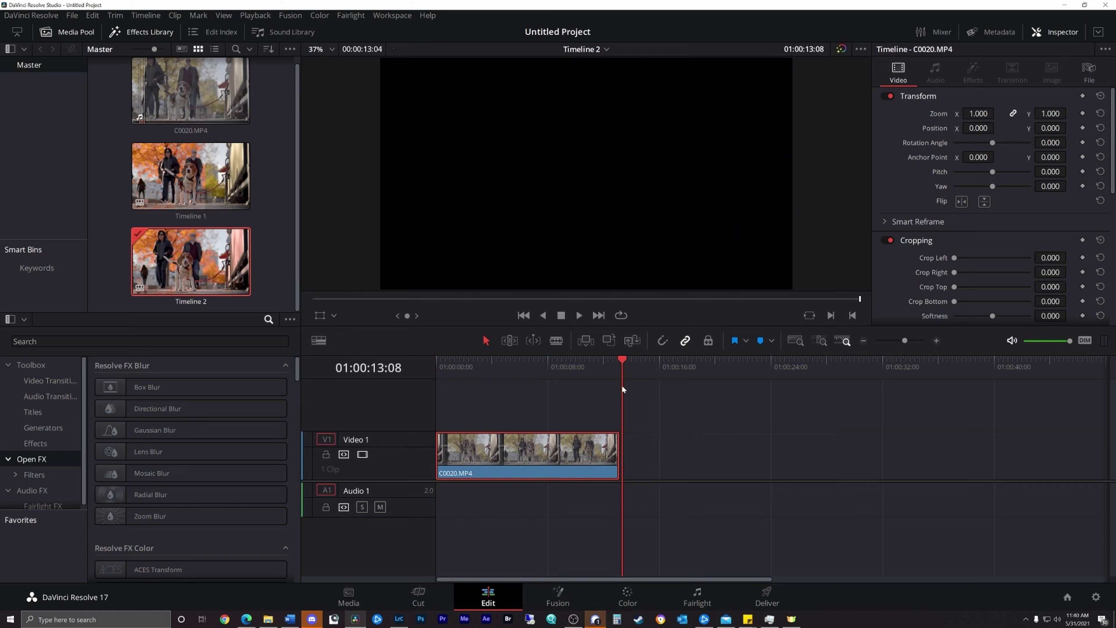
key("ctrl+v")
key("ctrl+v")
key("ctrl+v")
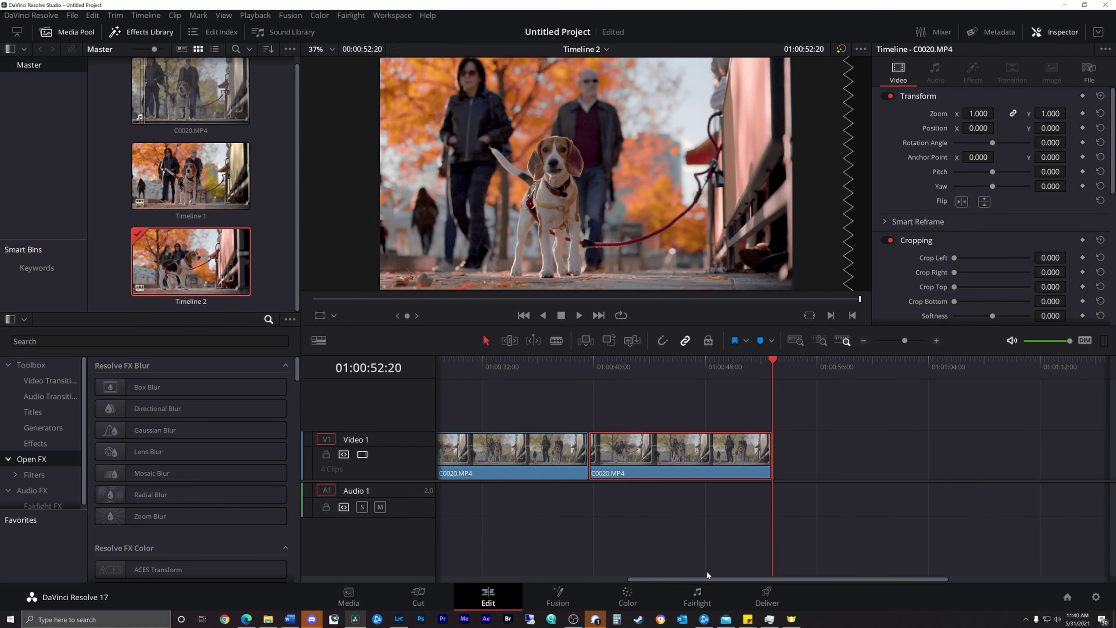
- Move the three copies onto Video 2, 3 and 4, all starting at 01:00:00:00
scroll(730, 578, "left", 10)
left_click_drag(686, 465, 496, 406)
left_click_drag(900, 446, 537, 384)
left_click_drag(645, 475, 635, 481)
left_click_drag(1020, 513, 425, 365)
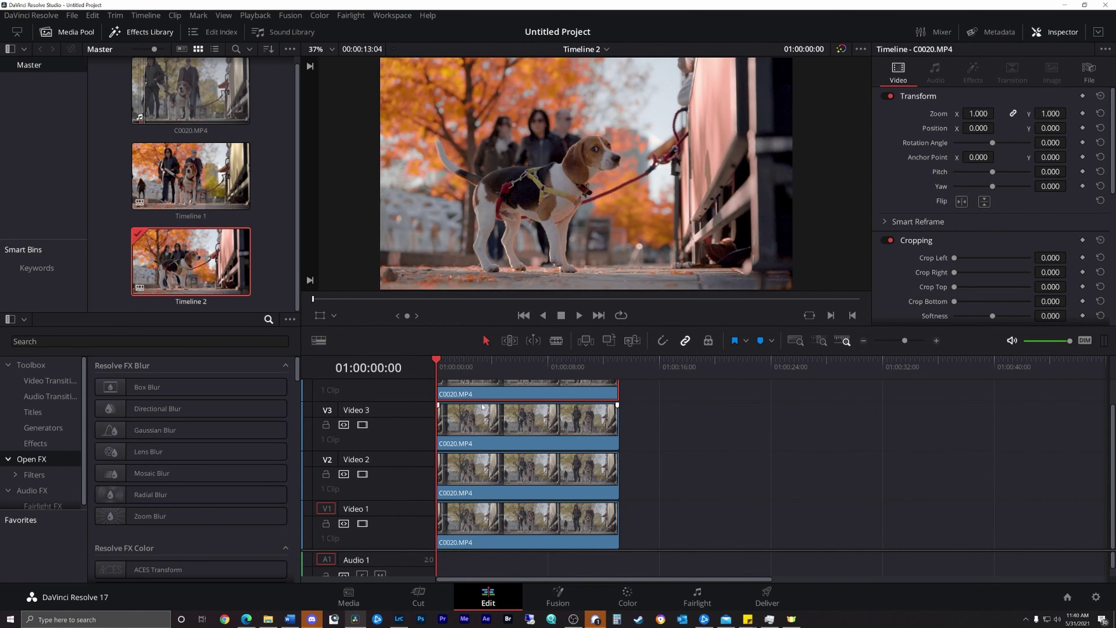
- Select the V1 copy and disconnect the link between nodes 01 and 02 on the Color page
left_click(505, 395)
left_click(508, 536)
left_click(625, 597)
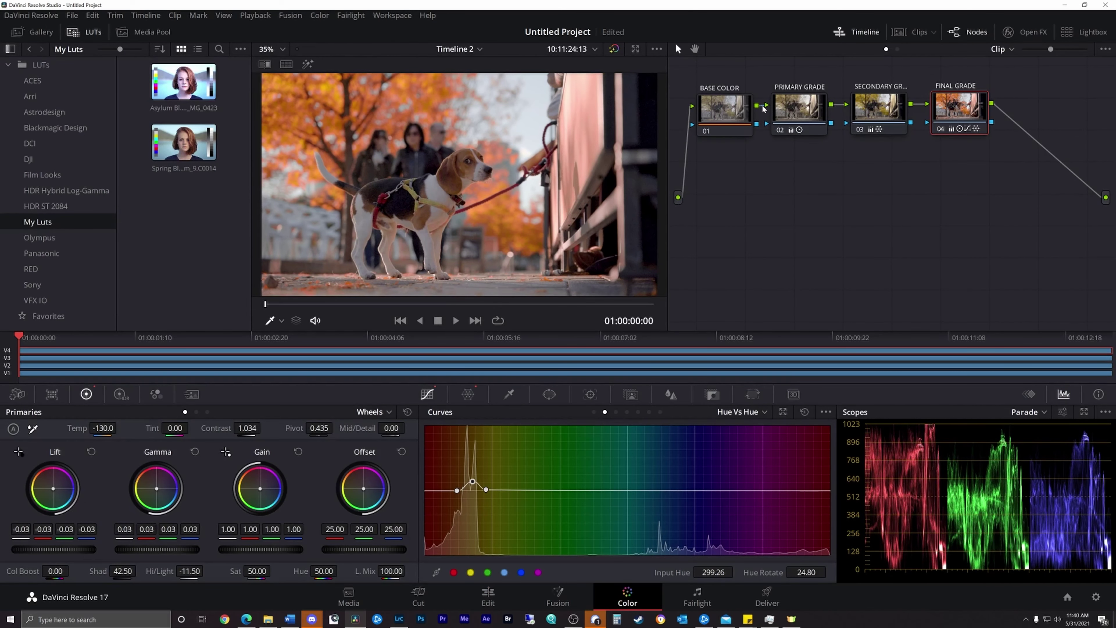
left_click_drag(763, 108, 751, 140)
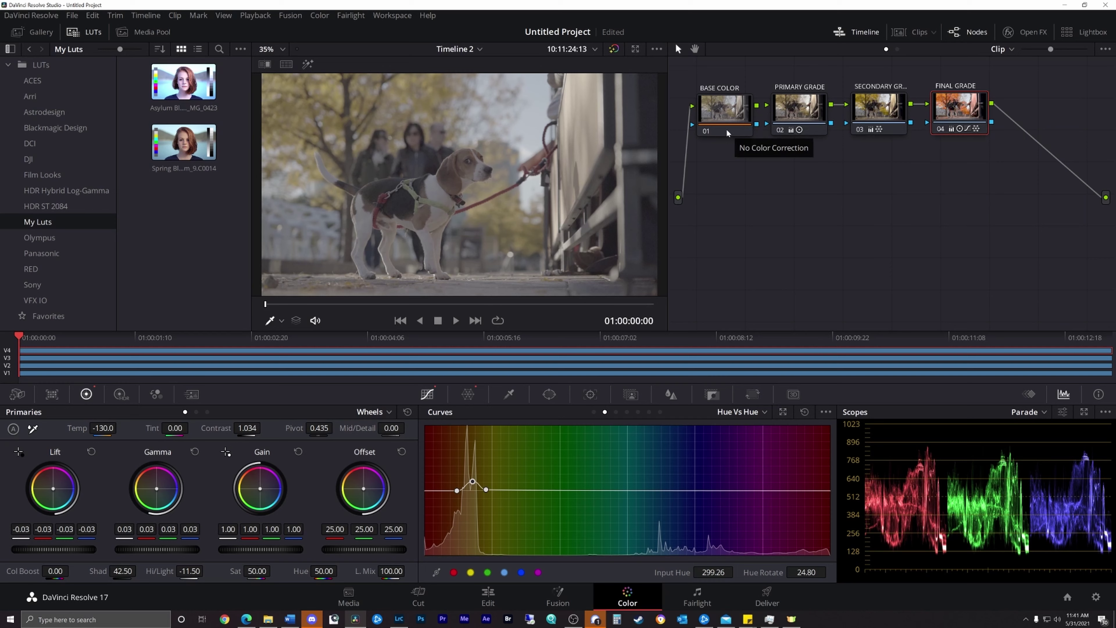
- Return to the Edit page and bring the Inspector's Cropping settings into view
left_click(484, 606)
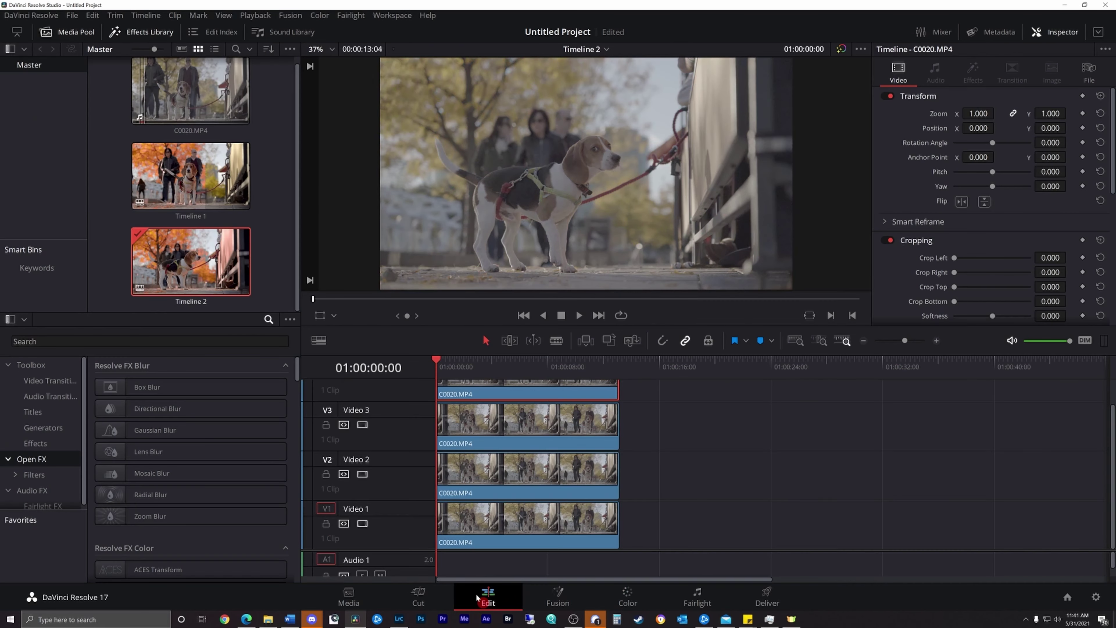
mouse_move(442, 369)
left_mouse_down()
mouse_move(594, 369)
mouse_move(431, 370)
left_mouse_up()
left_click(1052, 32)
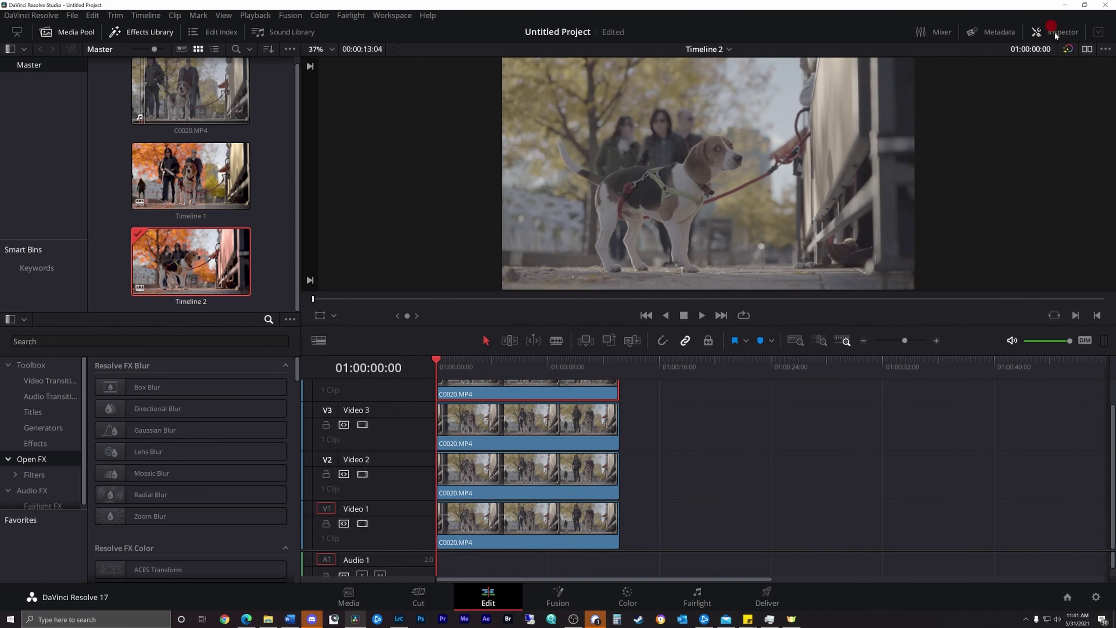
left_click(1055, 33)
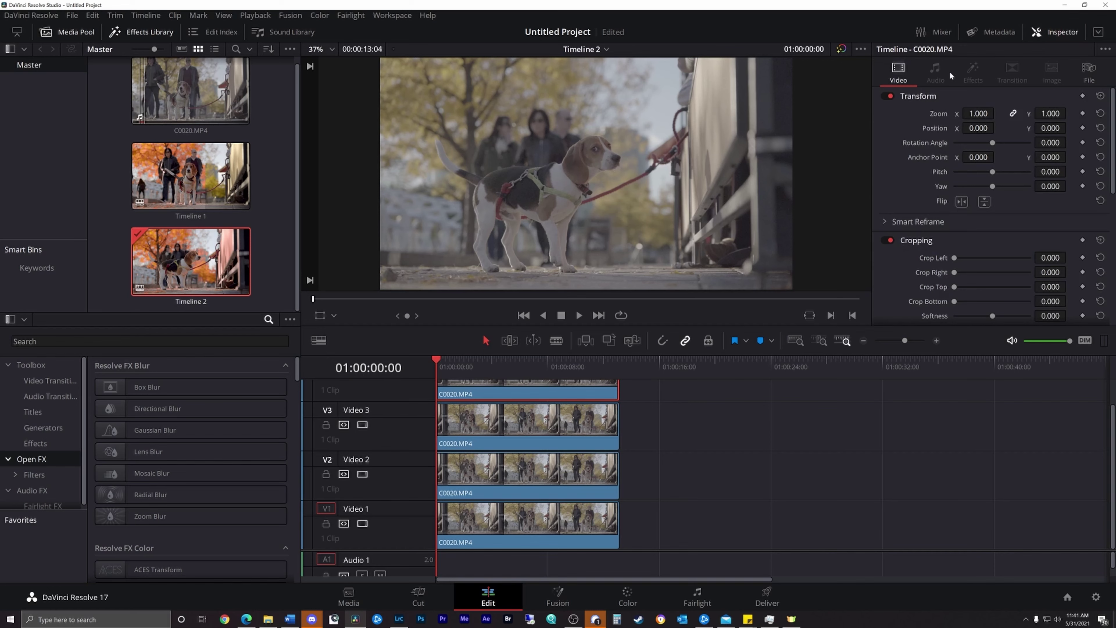
scroll(922, 246, "down", 1)
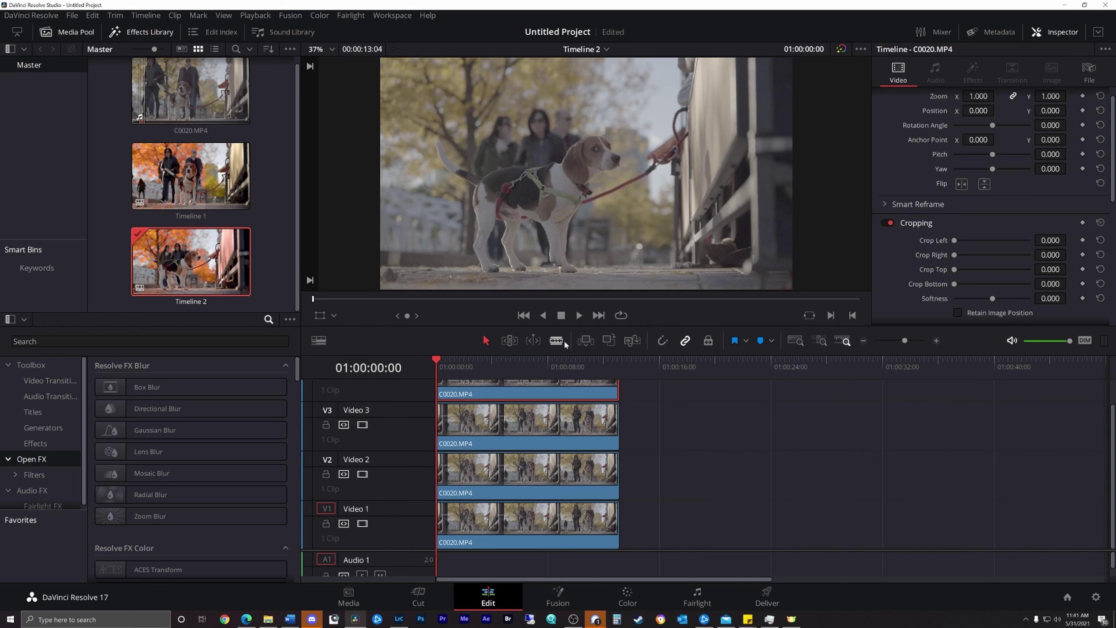
- Keyframe the top clip's Crop Left at 0 at 01:00:02:00 and 3840 at 01:00:03:00
left_click_drag(438, 363, 464, 361)
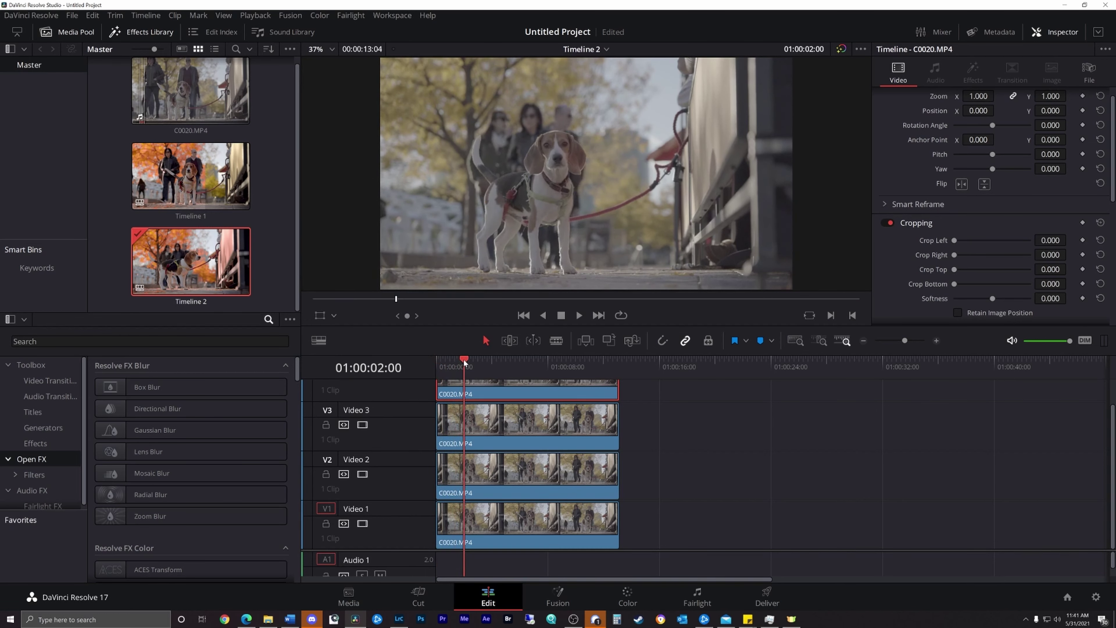
left_click(1083, 241)
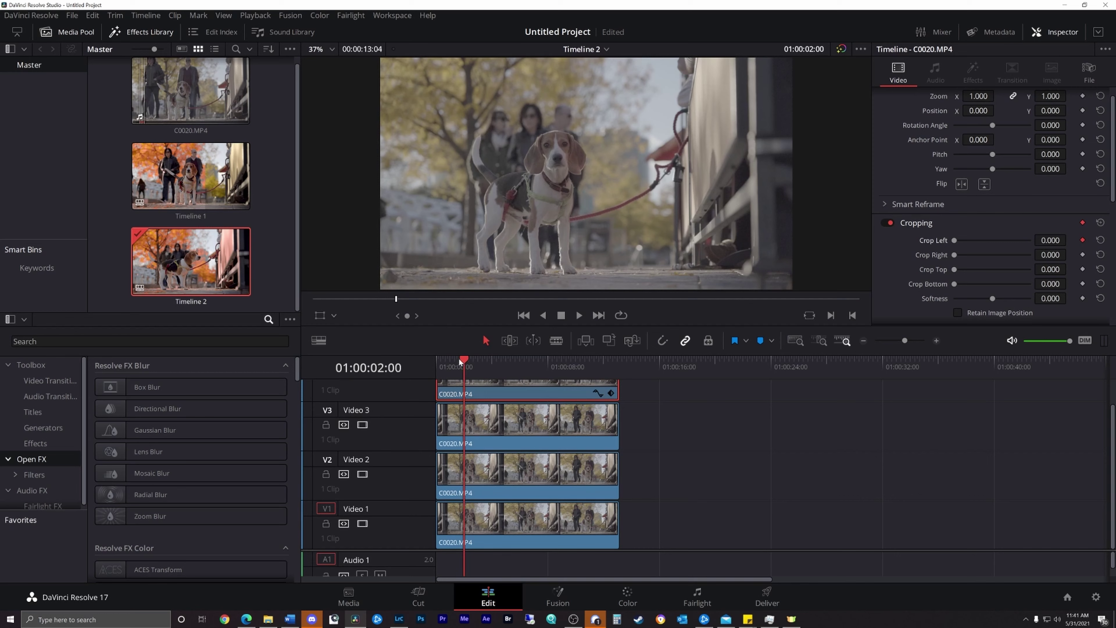
left_click_drag(464, 361, 478, 363)
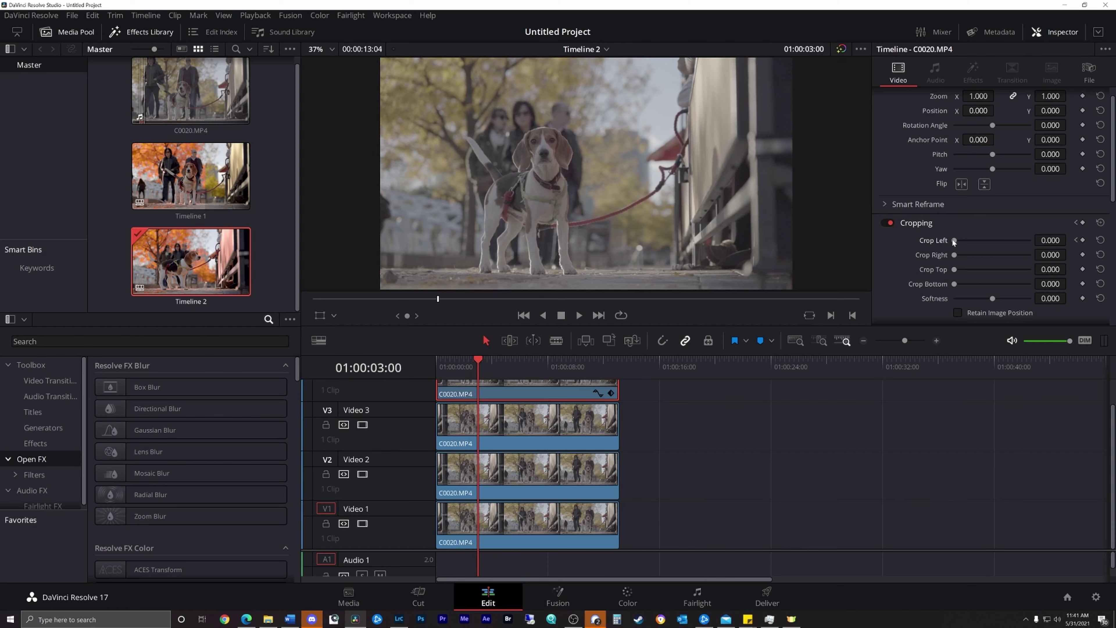
left_click_drag(954, 241, 1037, 240)
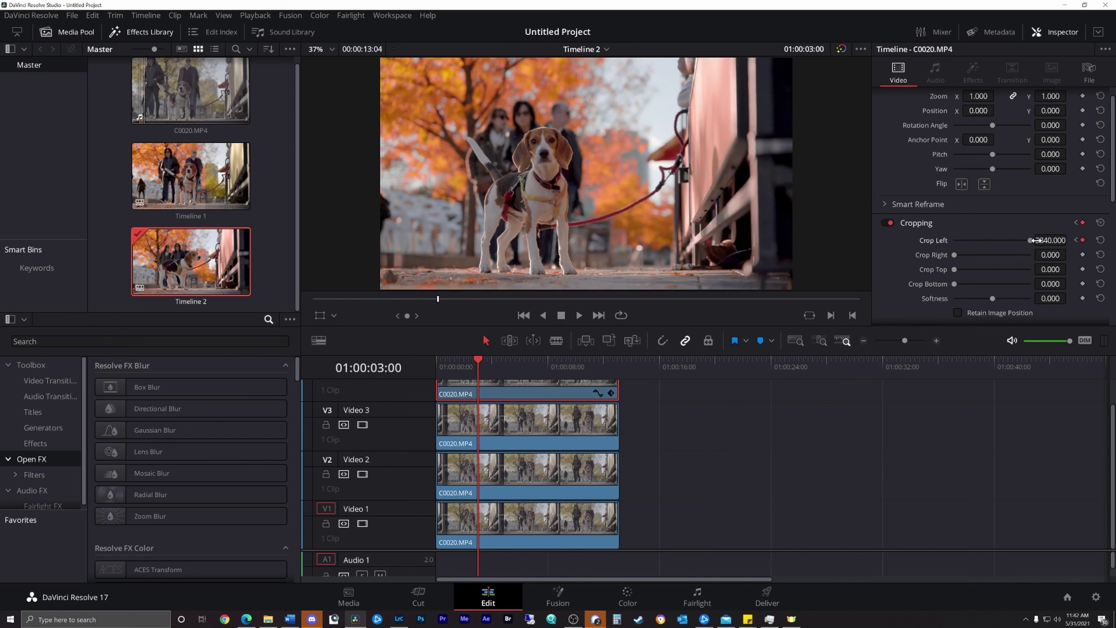
- Play the wipe back from the start of the timeline
left_click_drag(465, 365, 433, 367)
key("space")
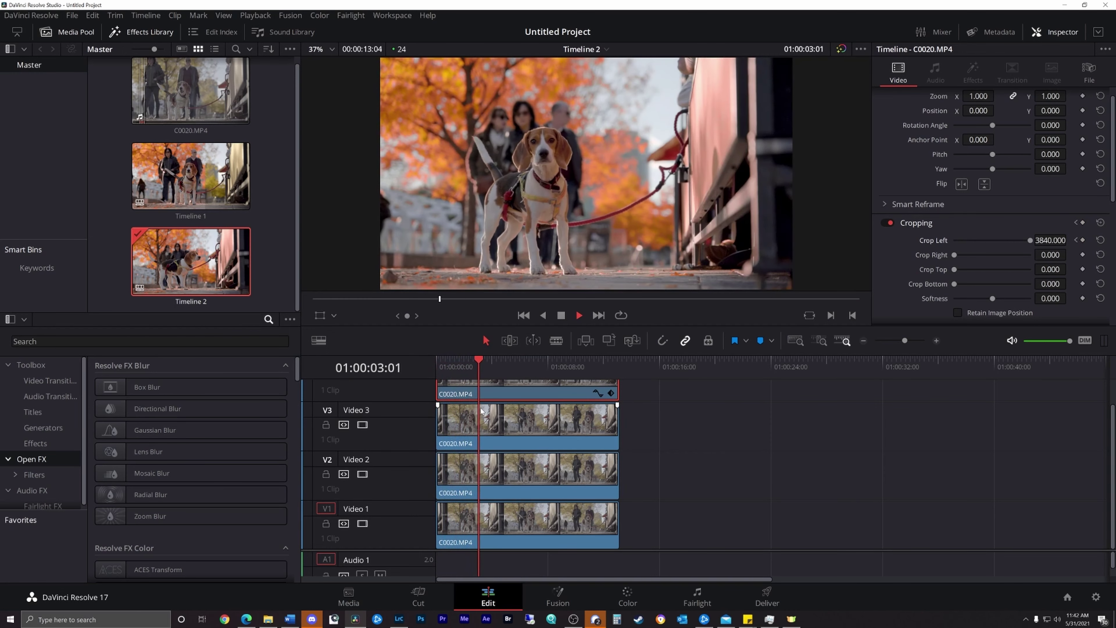
key("space")
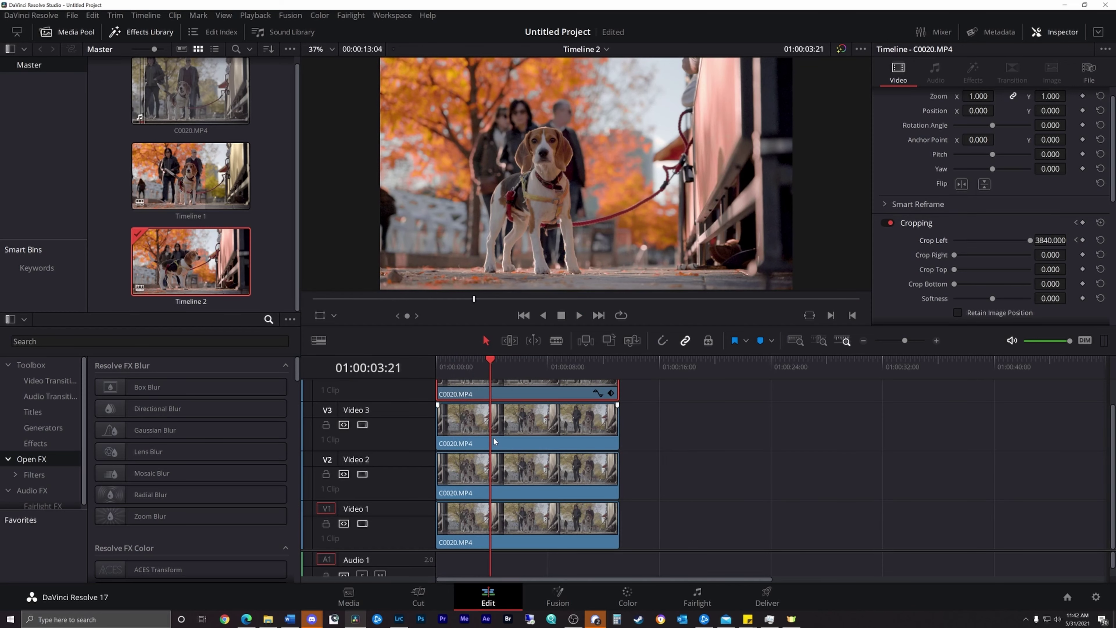
- On the Color page, step through the V4, V3, V2 and V1 copies to compare their grades
left_click(628, 597)
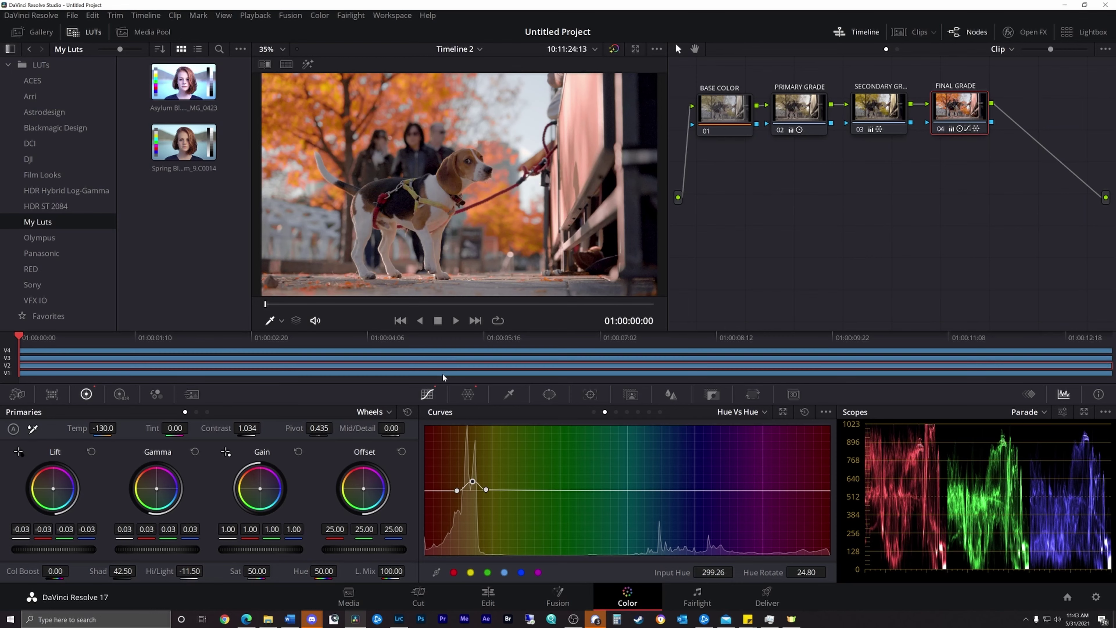
left_click(447, 352)
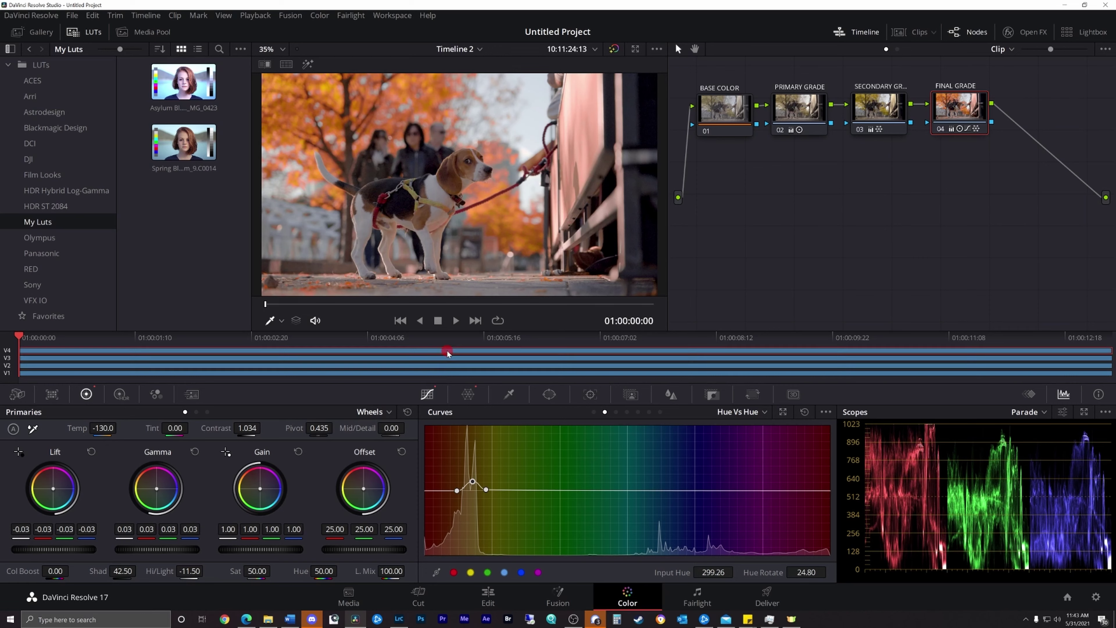
left_click(444, 375)
left_click(449, 353)
left_click(454, 358)
left_click(455, 368)
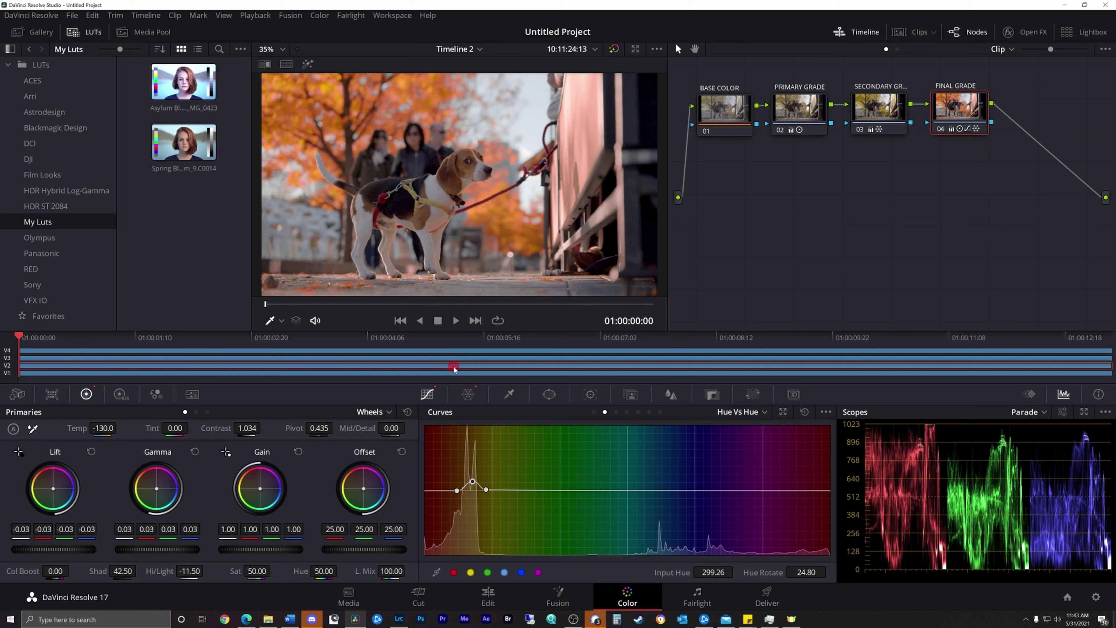
left_click(455, 376)
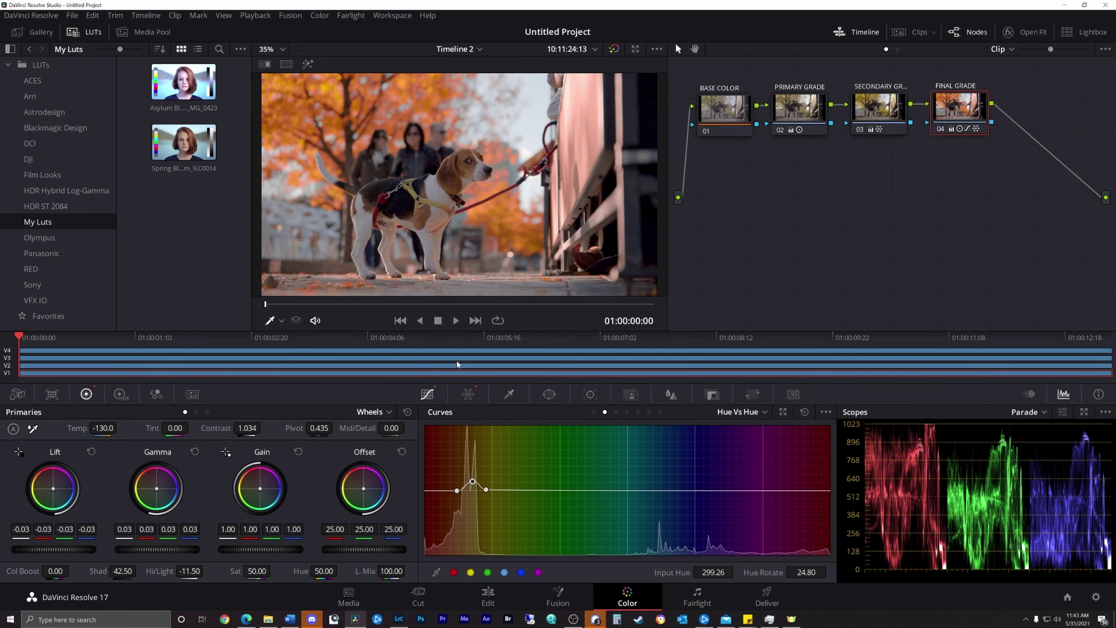
left_click(459, 352)
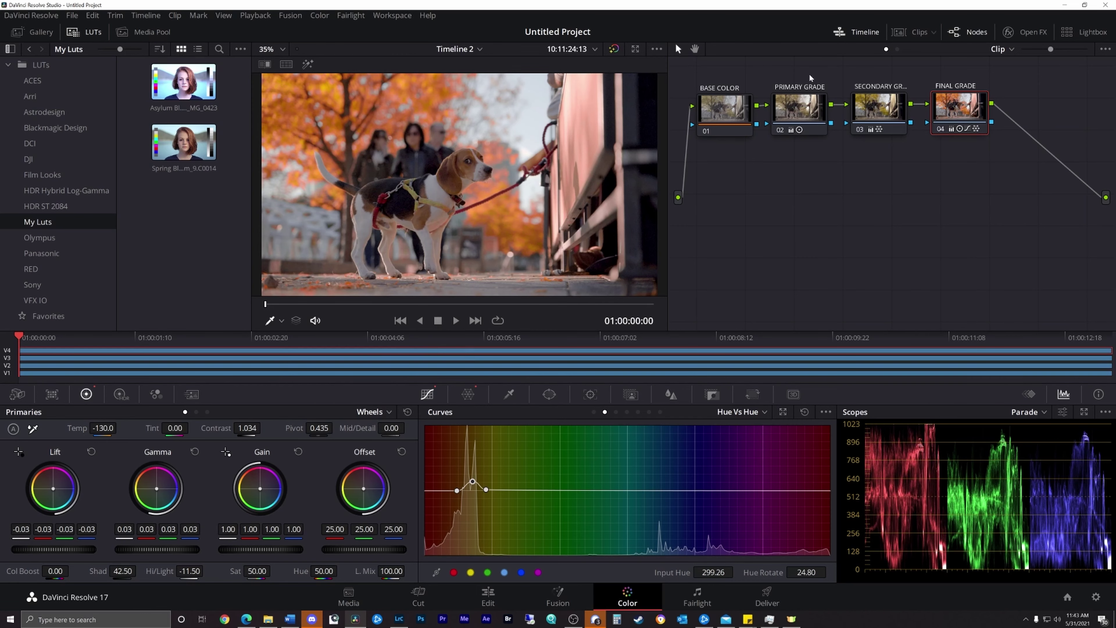
- Preview nodes 02 and 03 routed straight to the output, undoing each, then reselect V4
left_click_drag(767, 108, 767, 160)
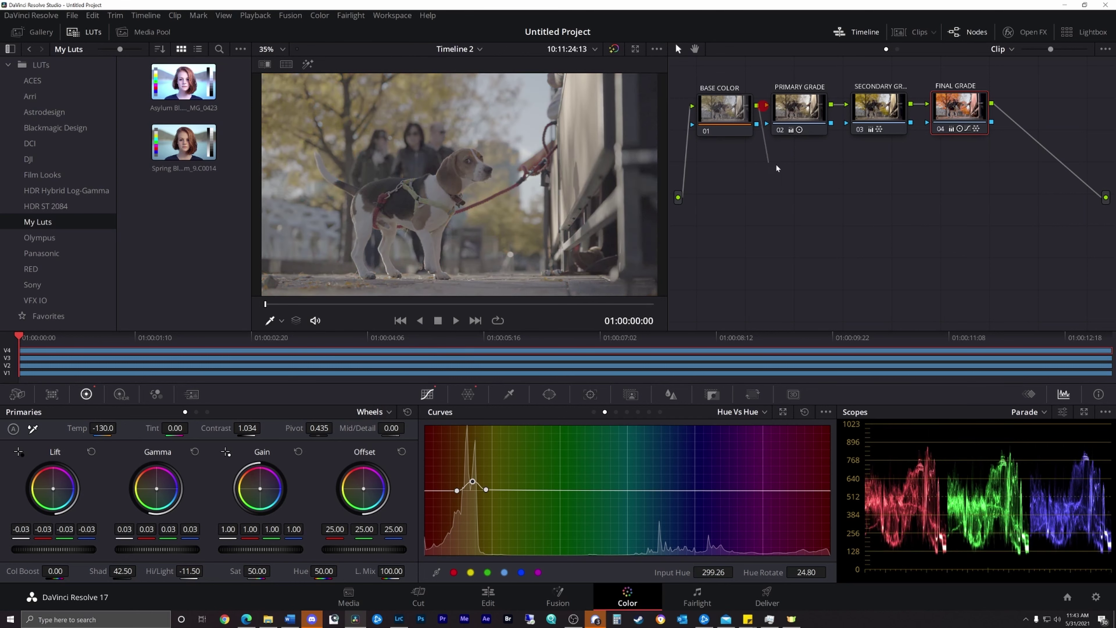
left_click(839, 104)
left_click_drag(831, 123, 1105, 199)
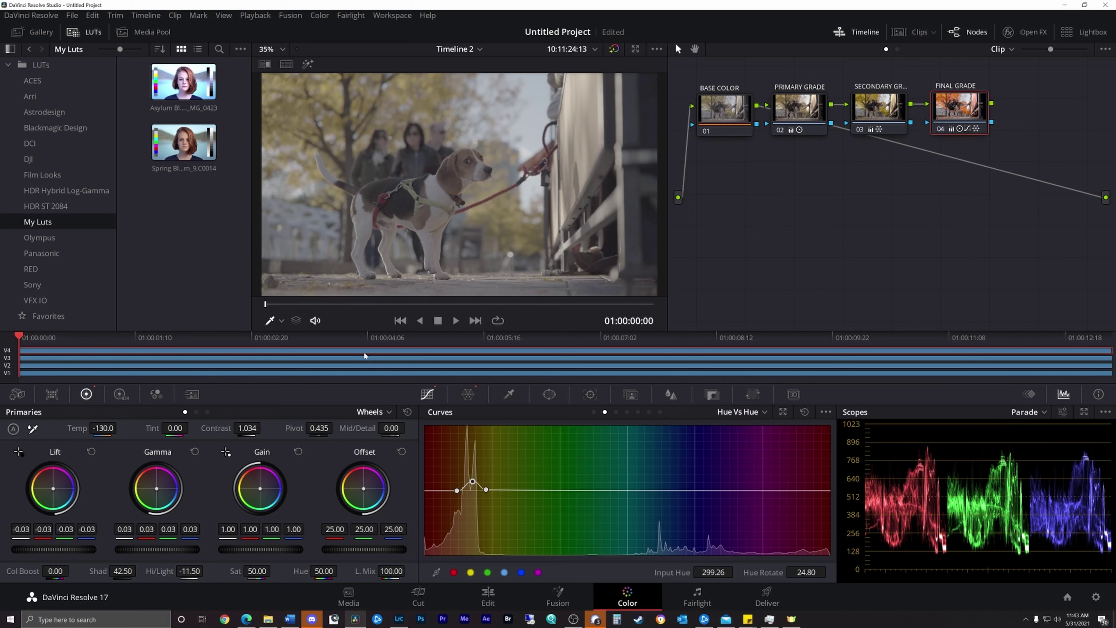
key("ctrl+z")
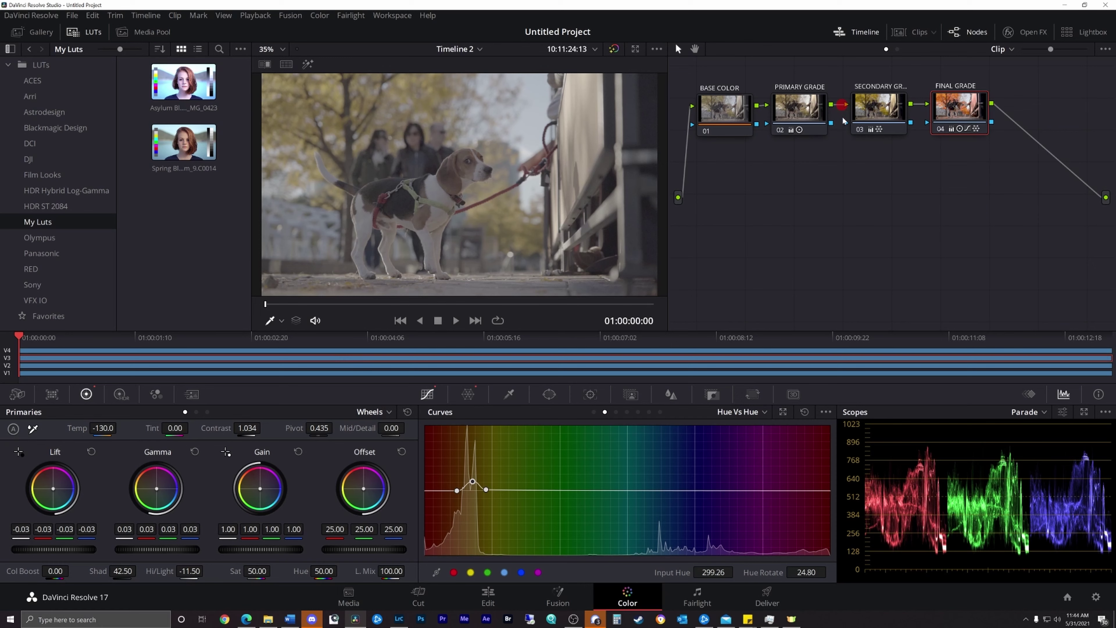
left_click_drag(832, 124, 1106, 199)
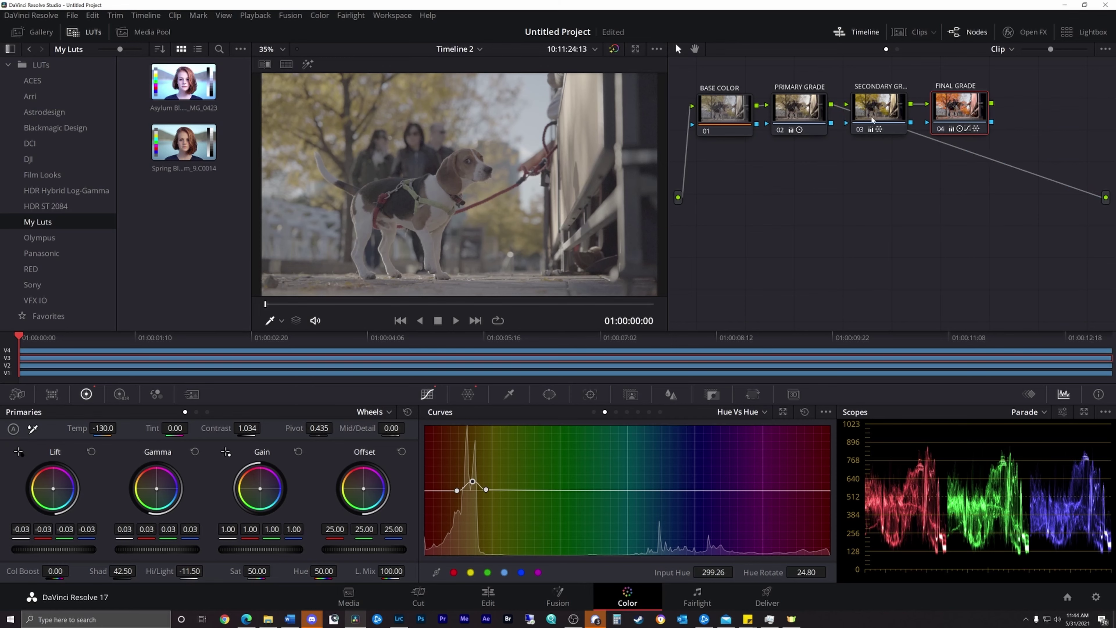
key("ctrl+z")
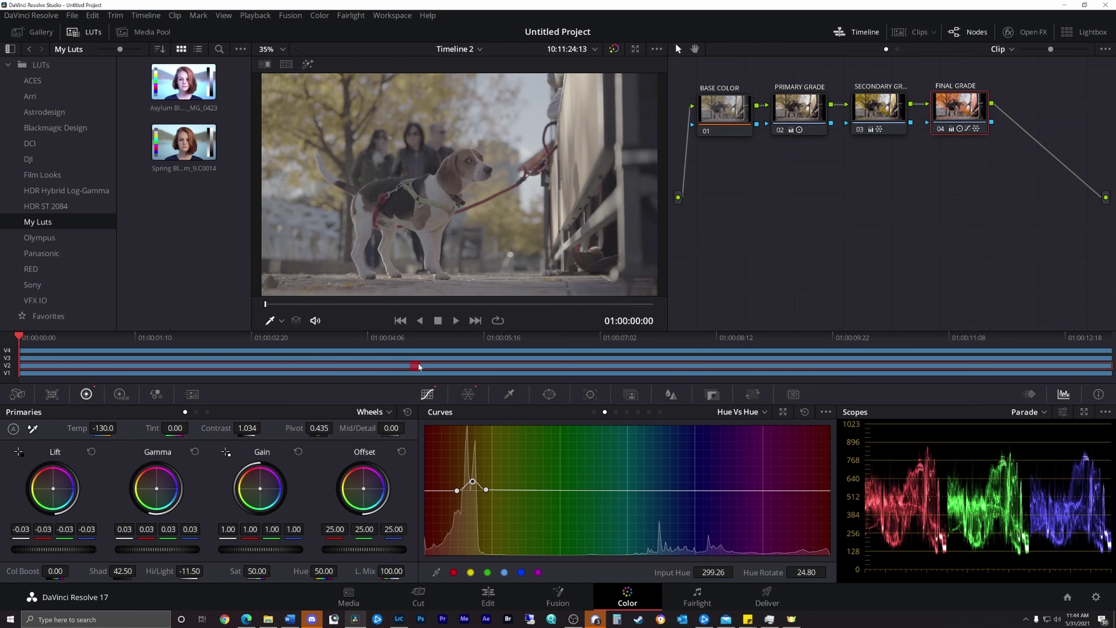
left_click_drag(924, 108, 1104, 199)
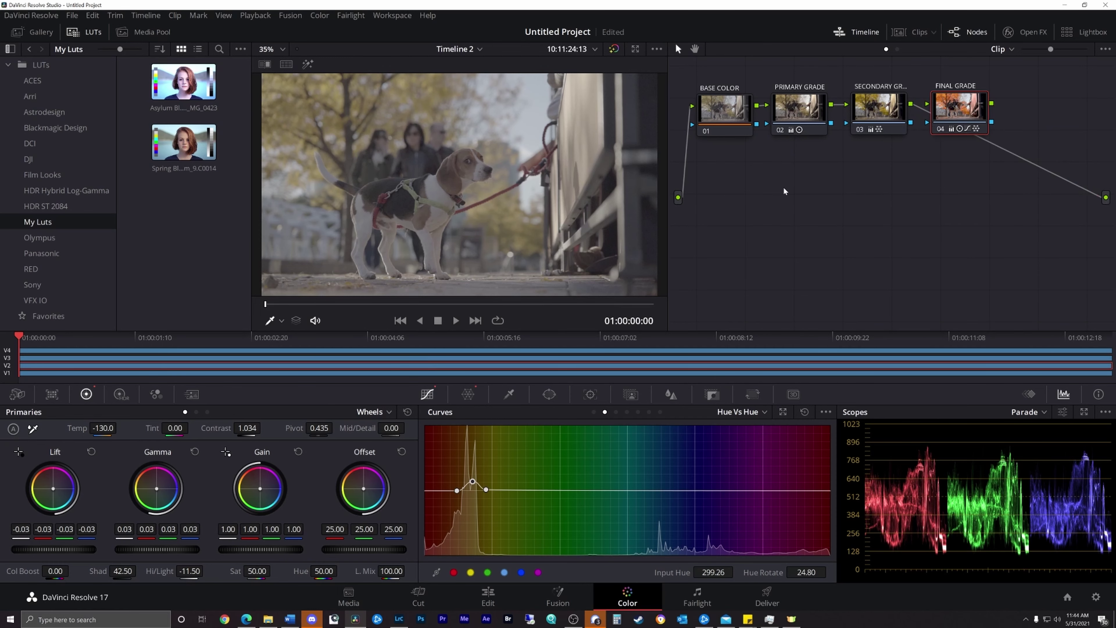
key("ctrl+z")
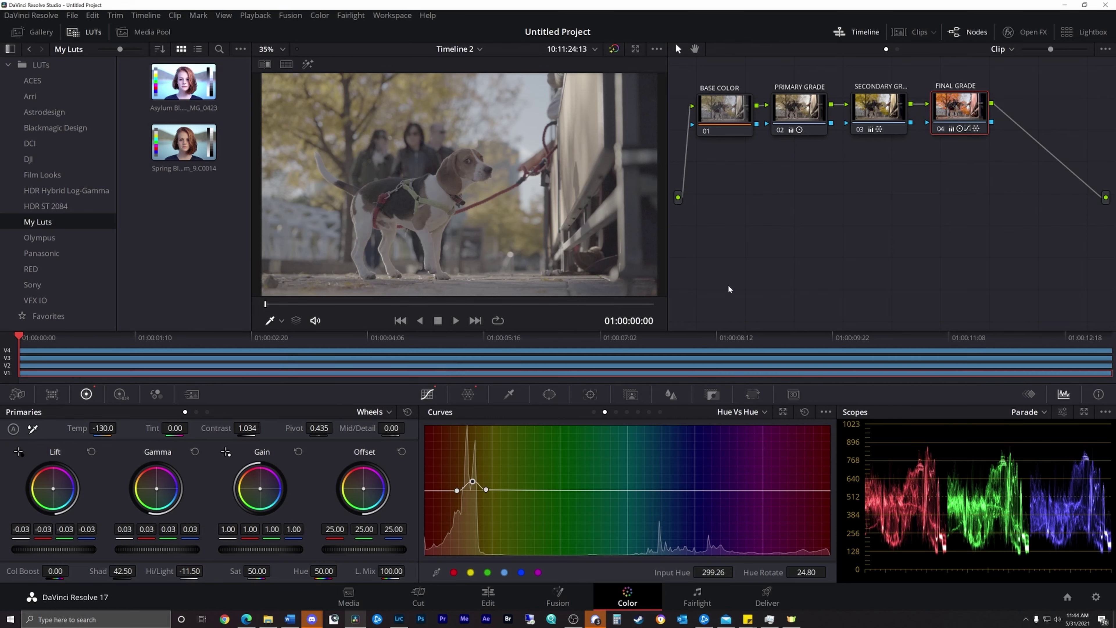
left_click(449, 351)
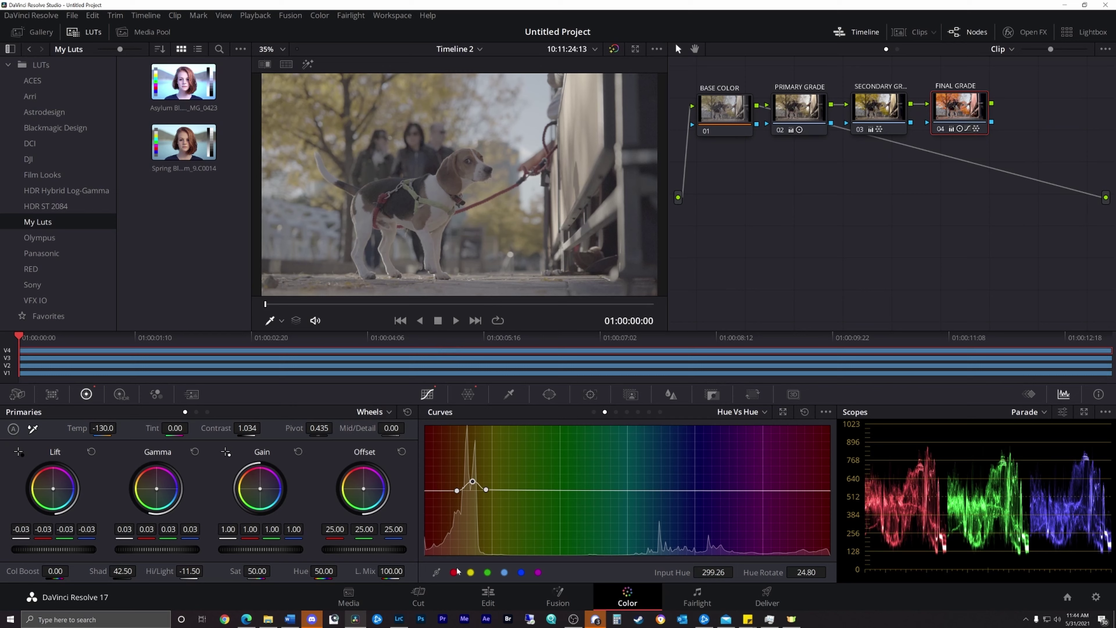
- Keyframe the V3 clip's Crop Left from 0 at about 01:00:03:19 to 3840 at 01:00:05:00
left_click(485, 601)
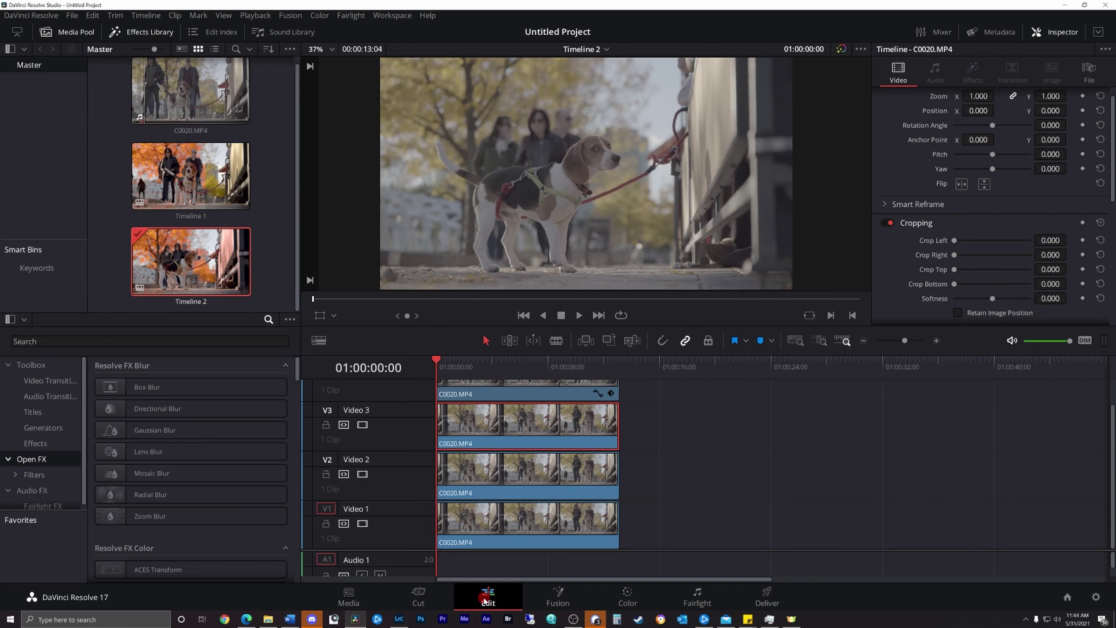
left_click(457, 387)
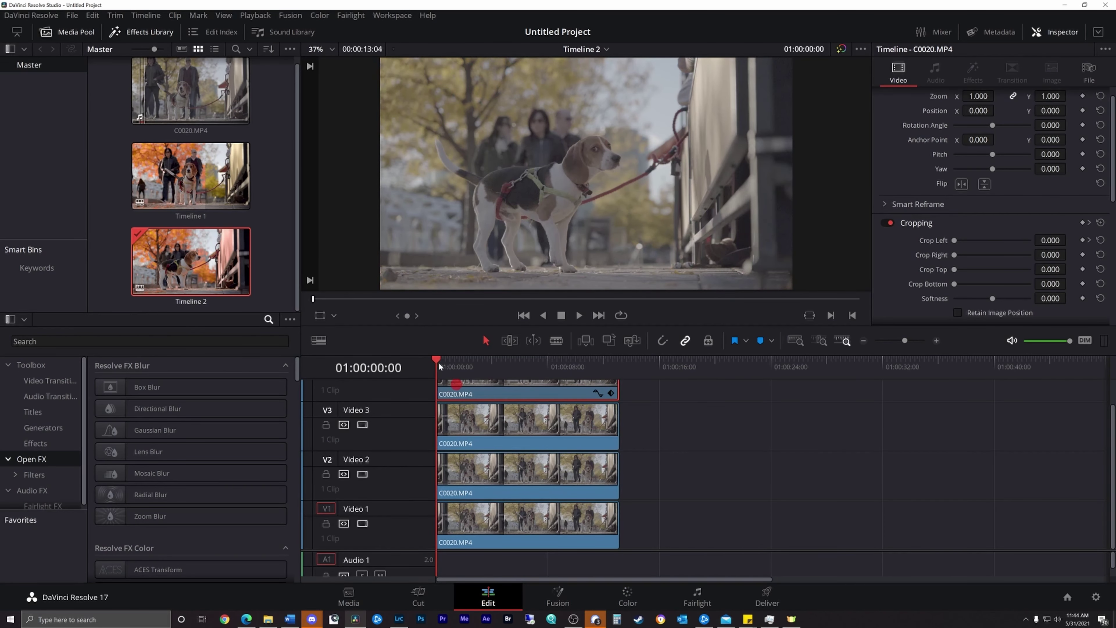
left_click_drag(439, 366, 489, 361)
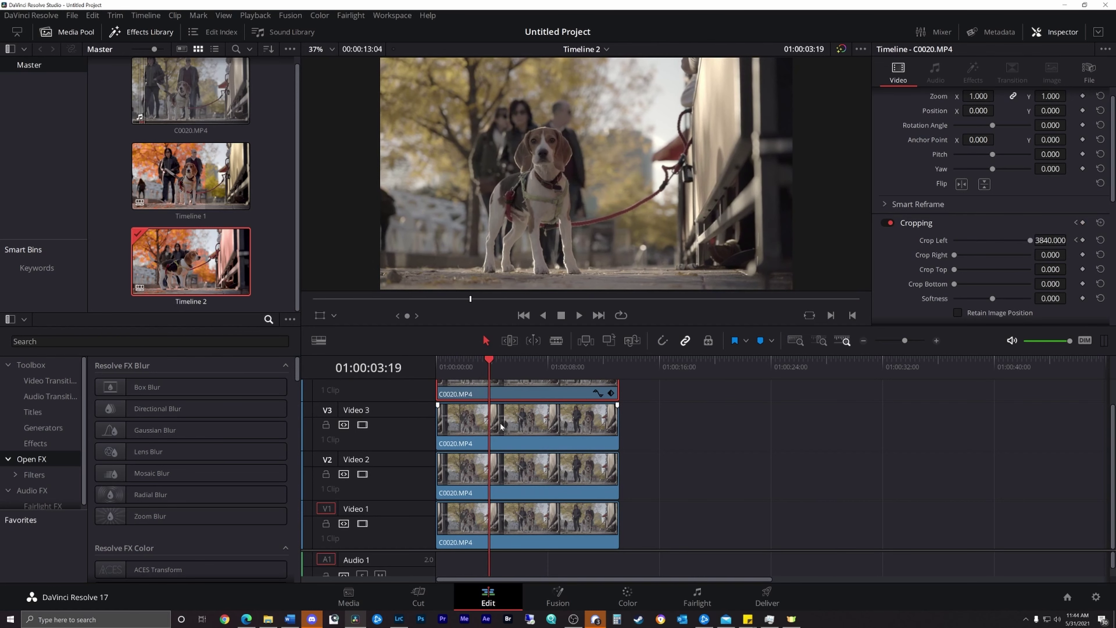
left_click(515, 429)
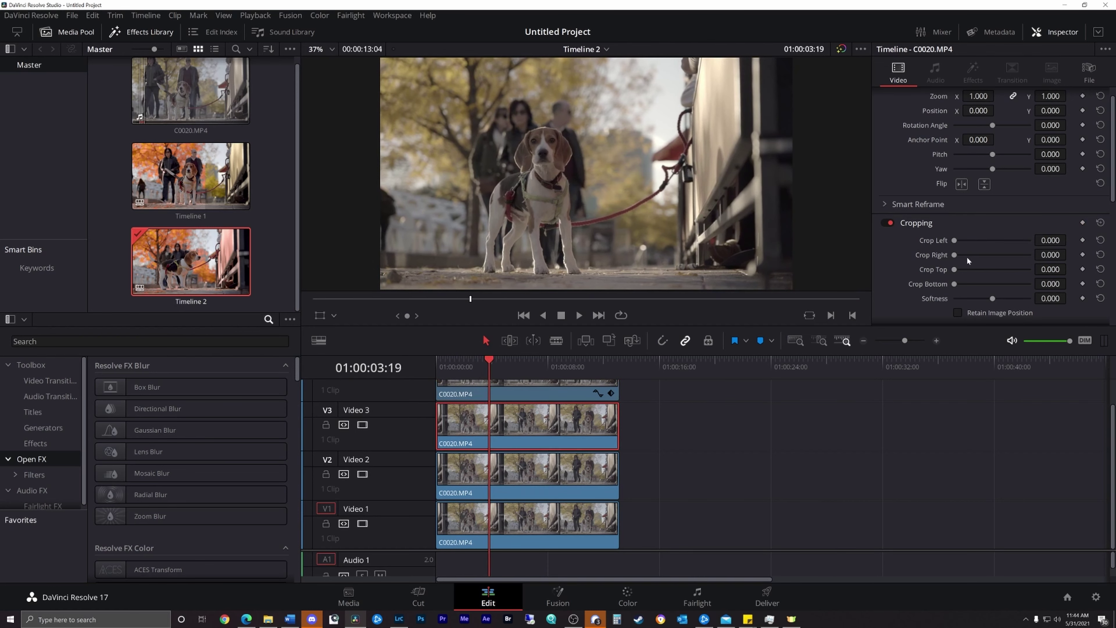
left_click(1083, 240)
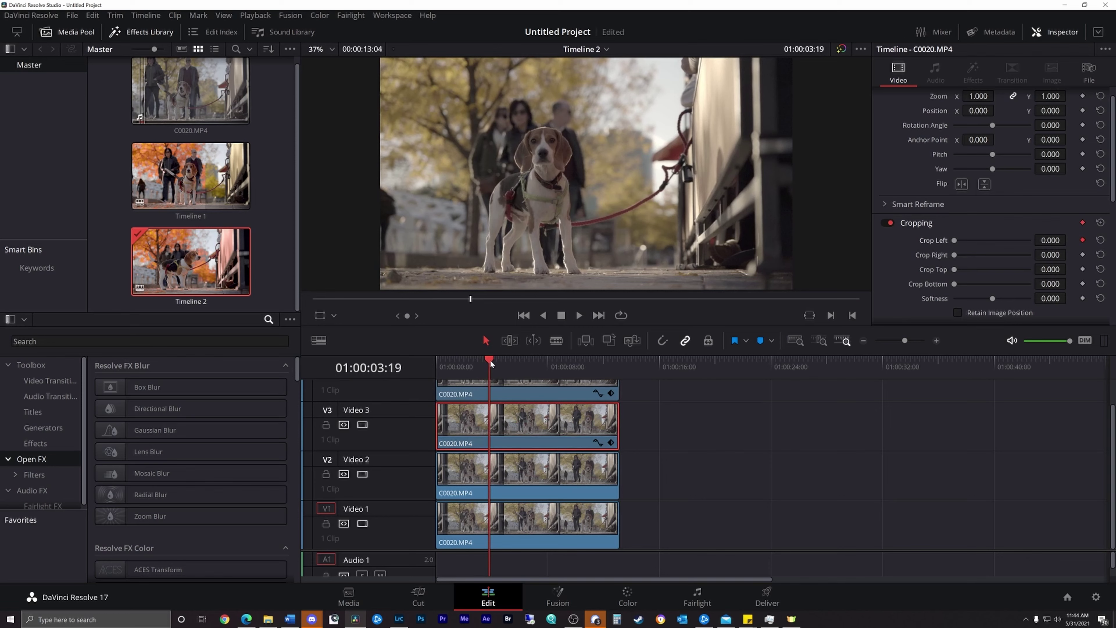
left_click_drag(491, 363, 506, 369)
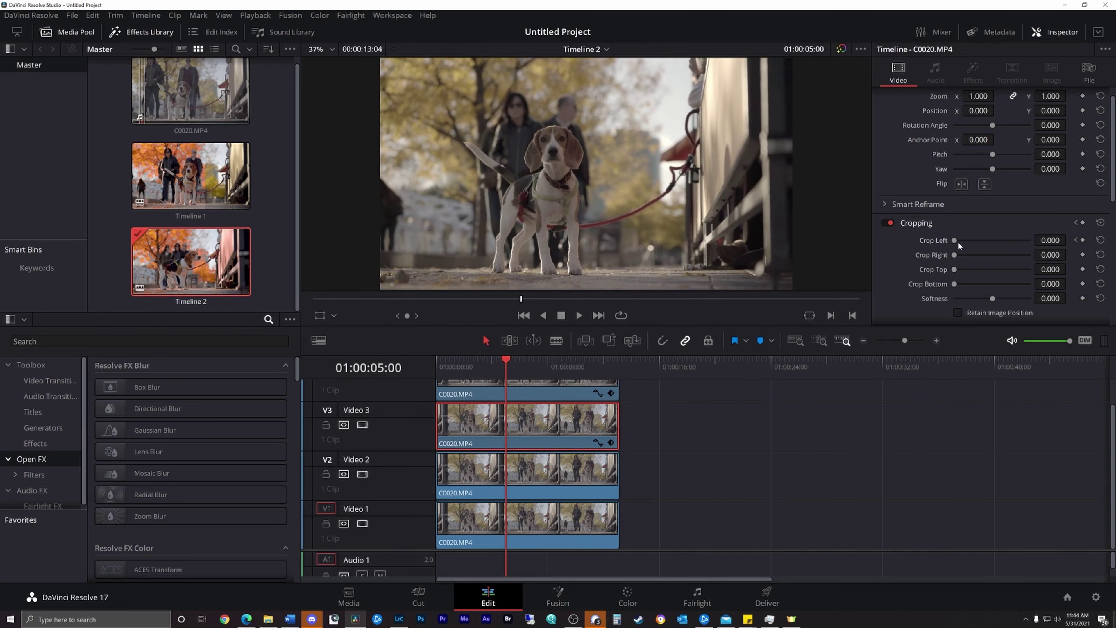
left_click_drag(959, 244, 1044, 246)
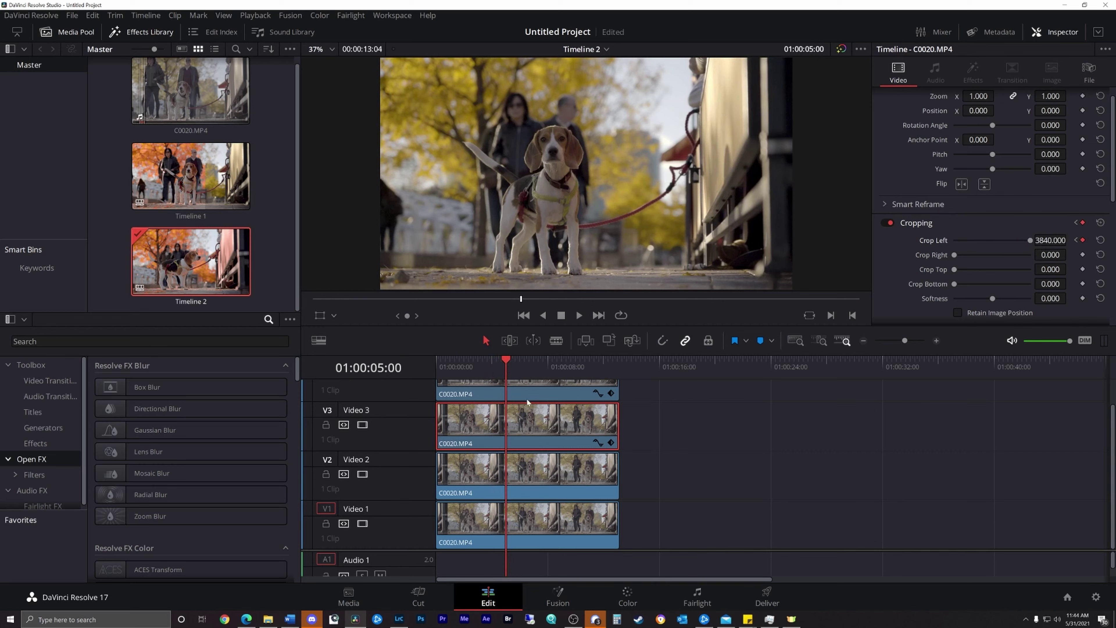
left_click_drag(525, 363, 535, 365)
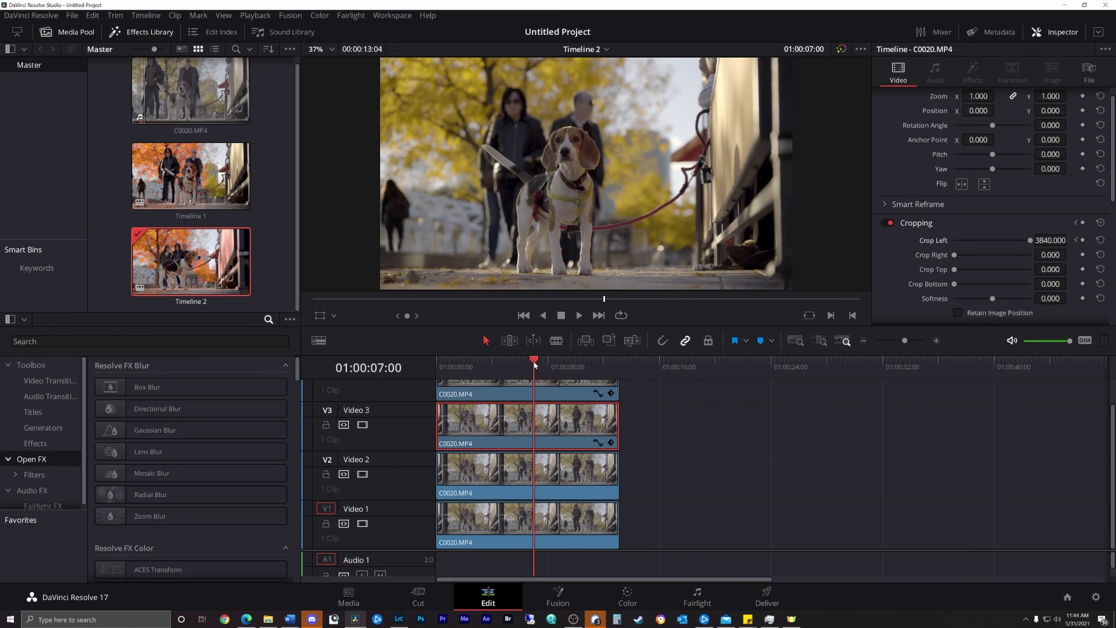
- Keyframe the V2 clip's Crop Left from 0 at 01:00:07:00 to 3840 at about 01:00:08:05
left_click(527, 473)
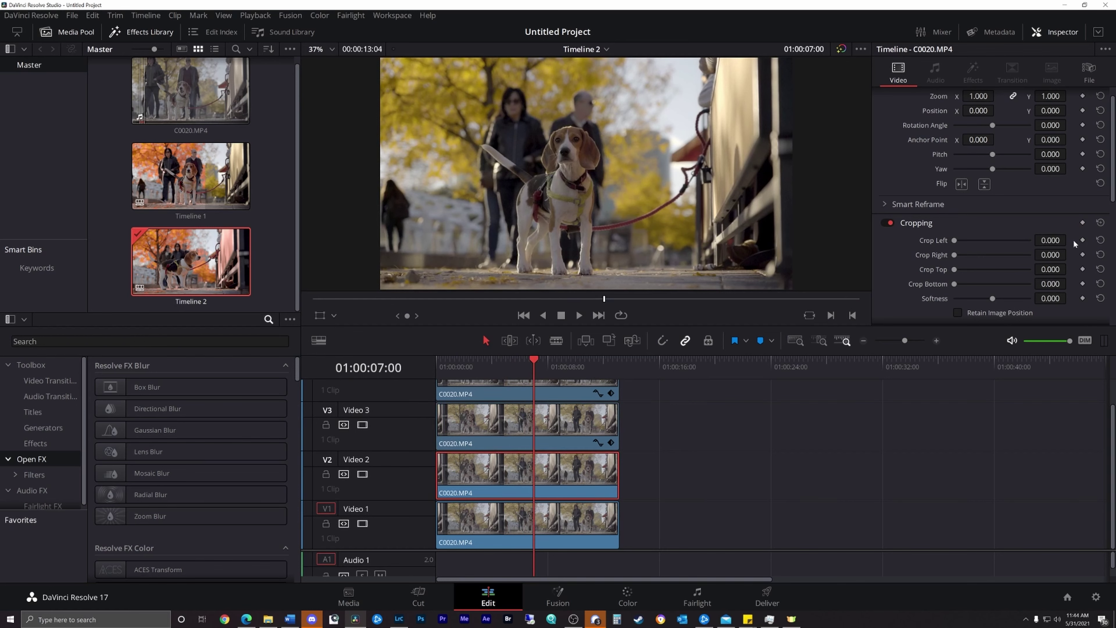
left_click(1084, 241)
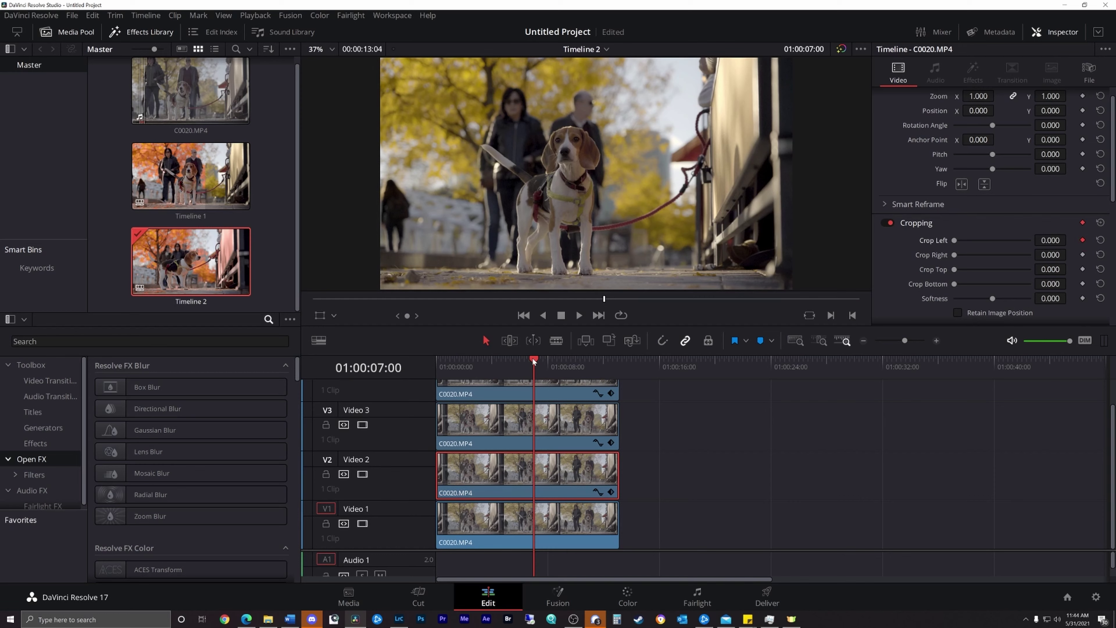
left_click_drag(533, 360, 551, 362)
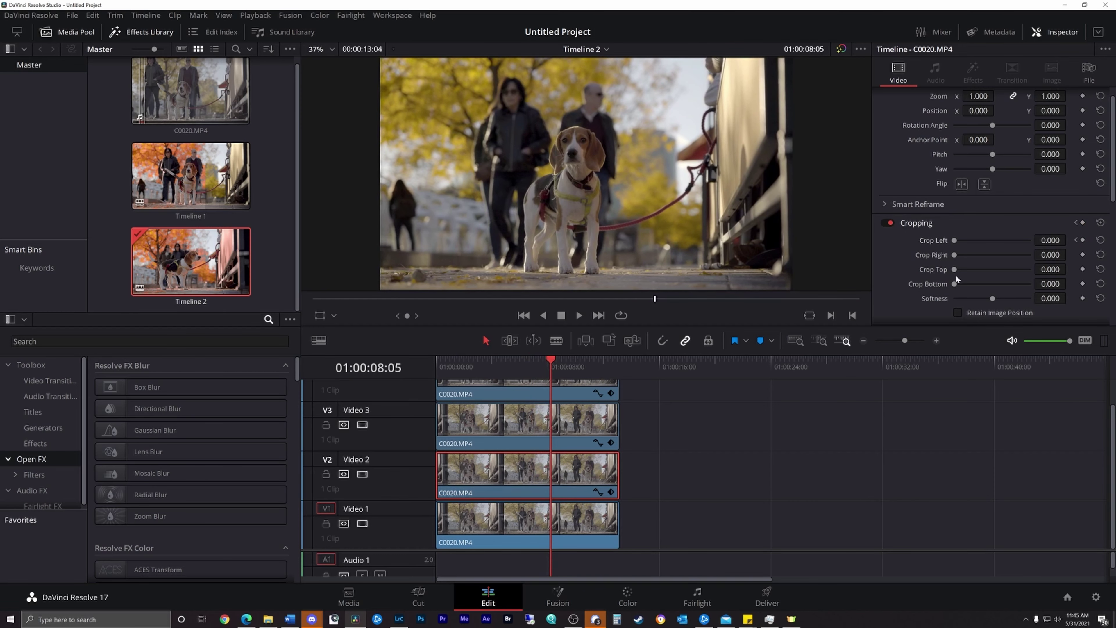
left_click_drag(954, 241, 1039, 243)
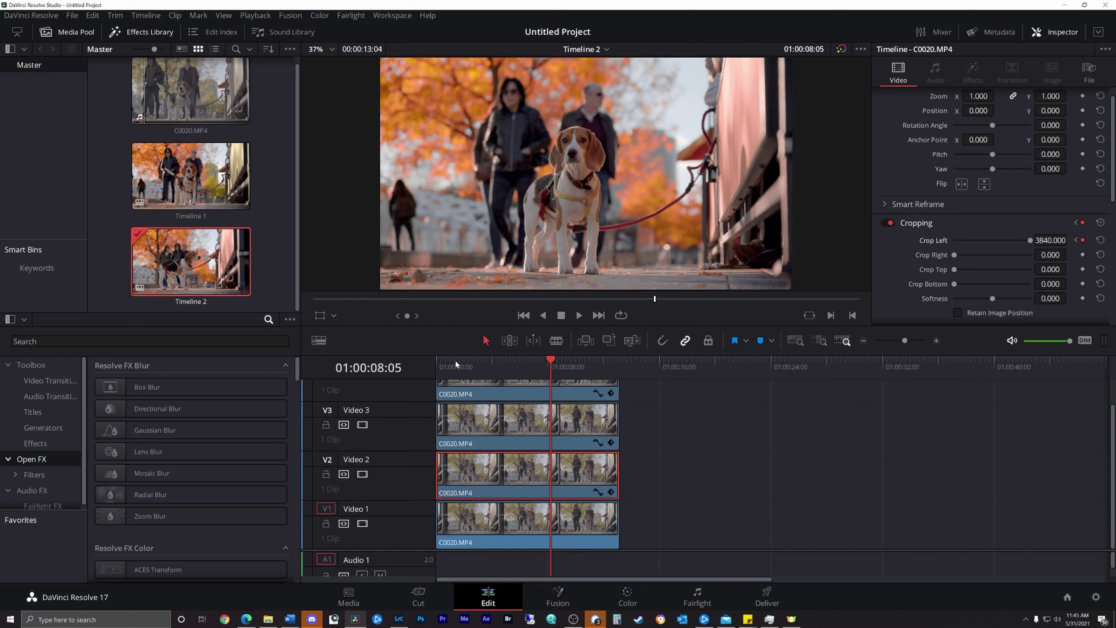
left_click_drag(456, 363, 440, 363)
- Play Timeline 2 from the start to watch the three cascading wipes
key("space")
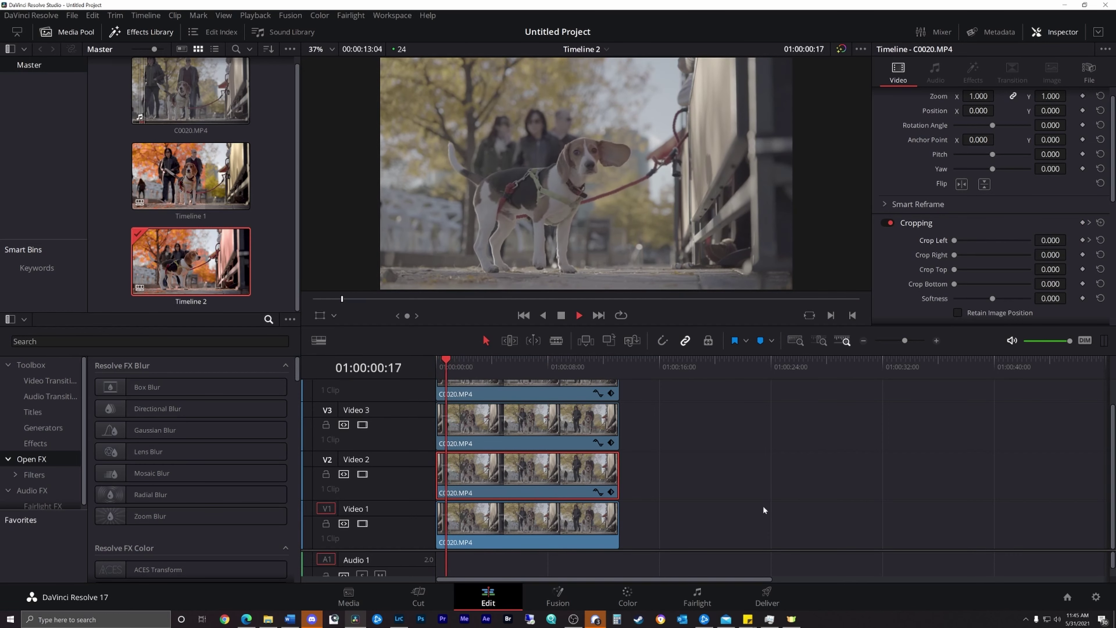